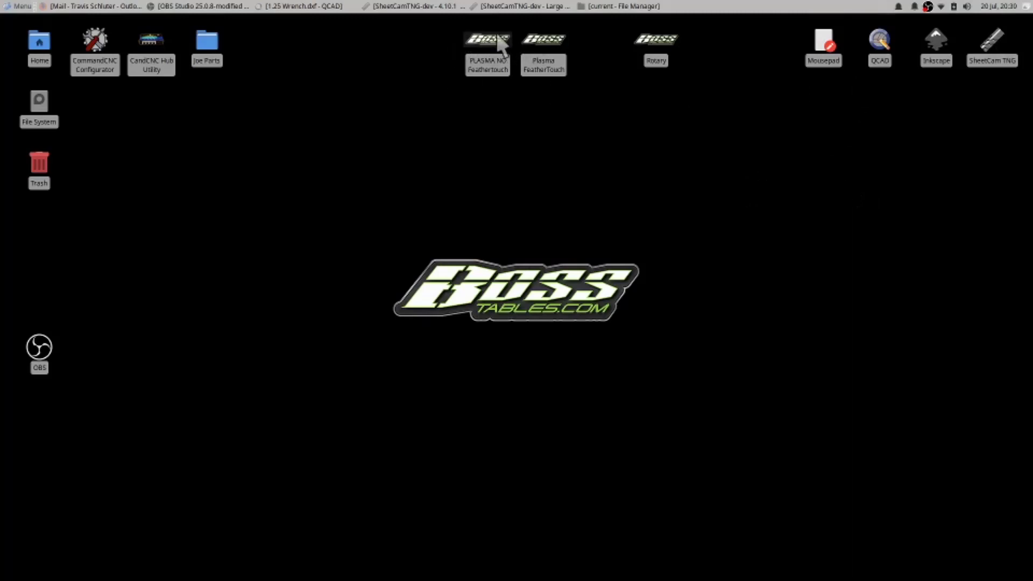
- Dismiss the ethernet motion hardware error and launch the PLASMA NO Feathertouch control software
{"action": "mouse_move", "coordinate": [497, 36]}
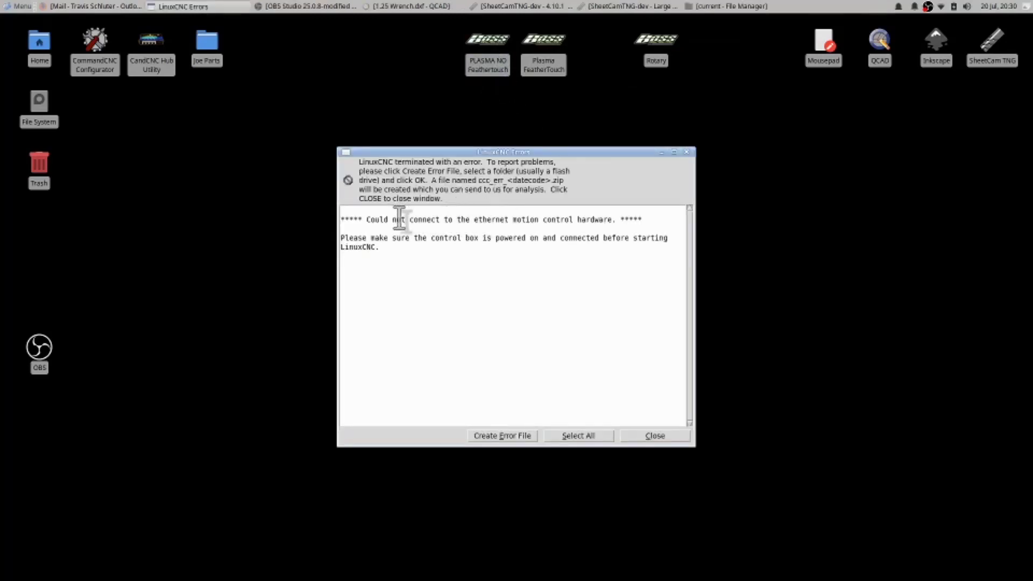
{"action": "left_click", "coordinate": [658, 436]}
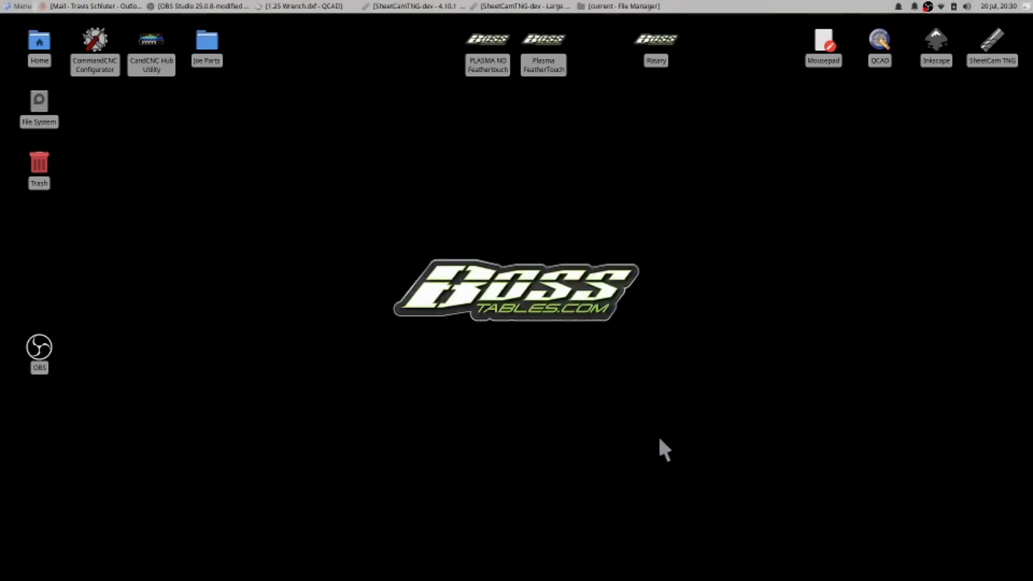
{"action": "double_click", "coordinate": [505, 41]}
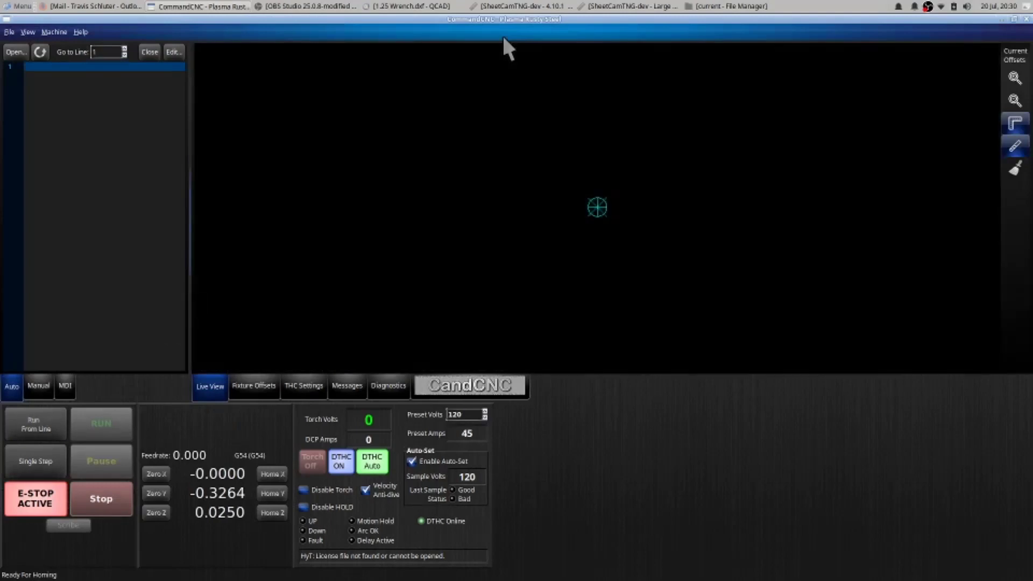
- Reset the E-STOP ACTIVE button so the plasma machine is enabled
{"action": "left_click", "coordinate": [34, 500]}
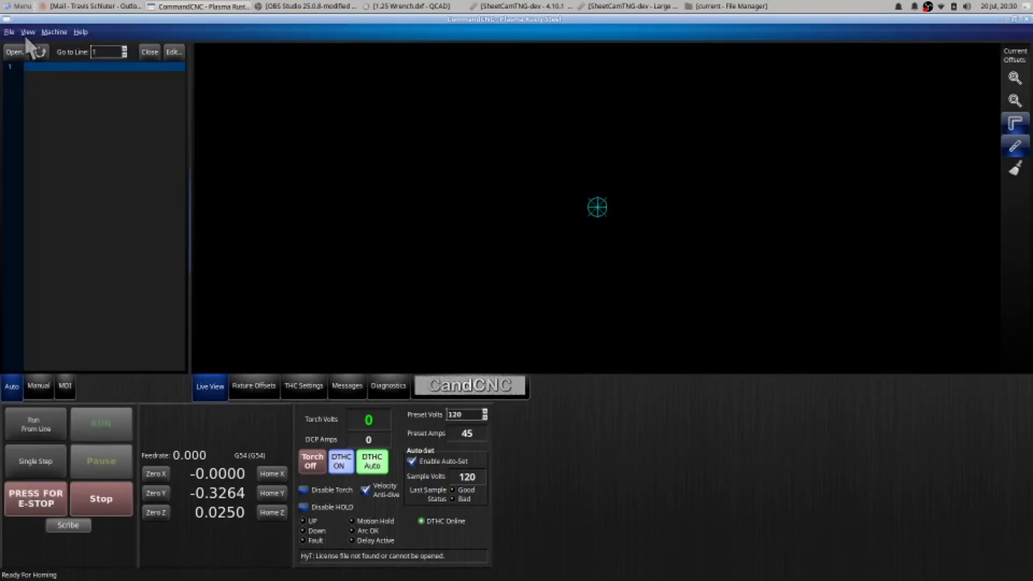
- Load 1.25 Wrench.tap from Recently Used files and jog the machine along X
{"action": "left_click", "coordinate": [14, 52]}
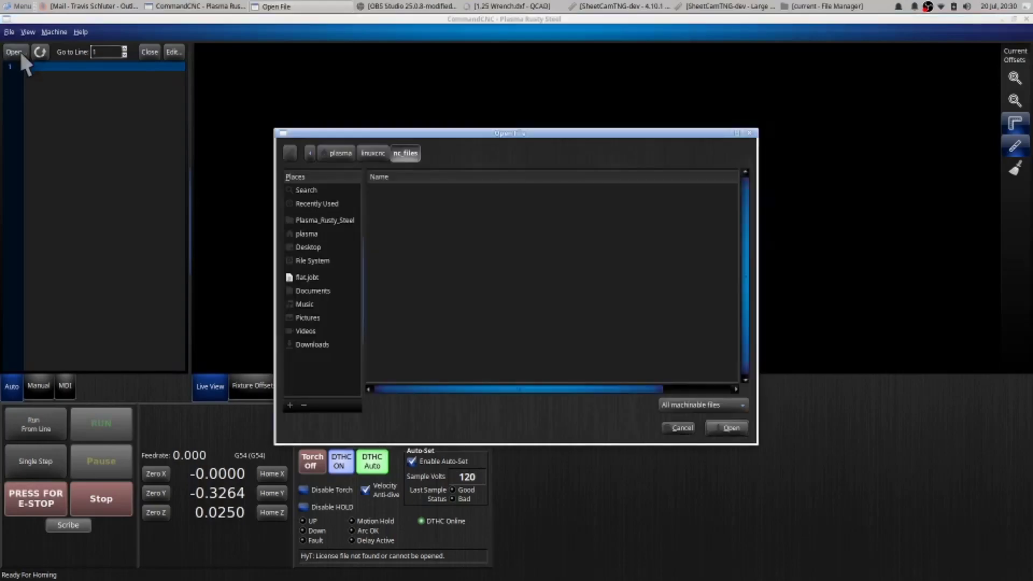
{"action": "left_click", "coordinate": [317, 200]}
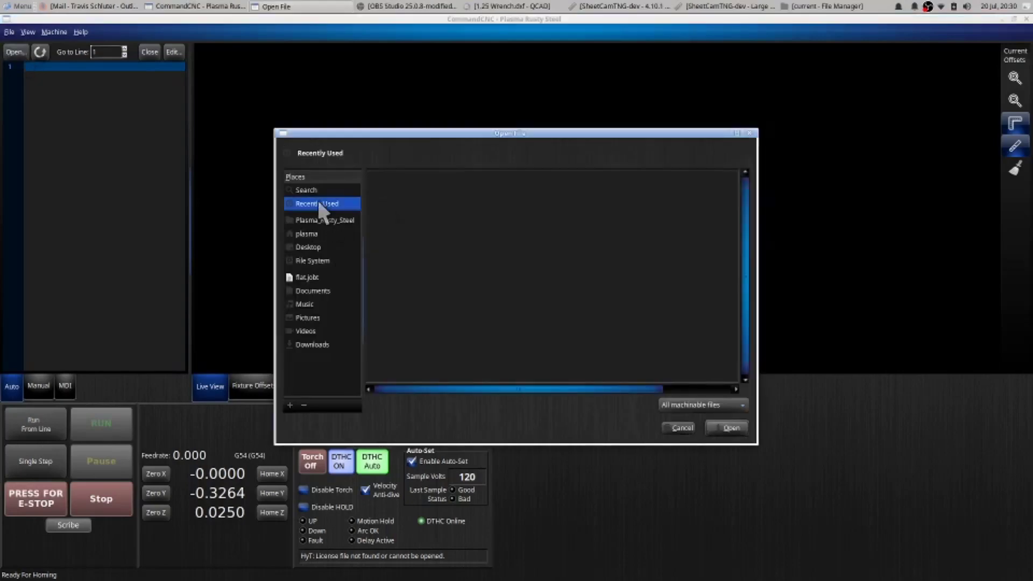
{"action": "left_click", "coordinate": [399, 189]}
{"action": "double_click", "coordinate": [399, 190]}
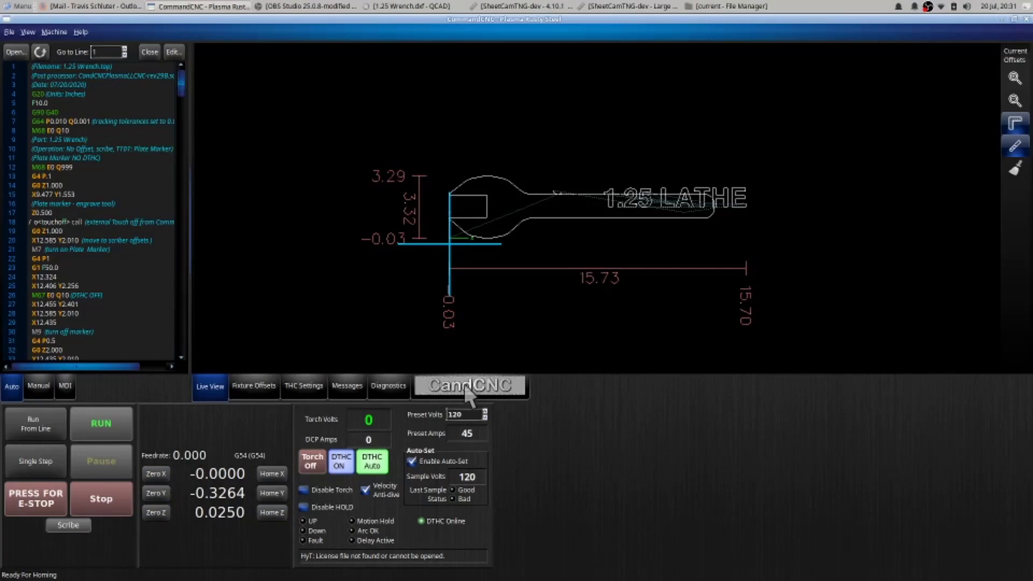
{"action": "key", "text": "Right"}
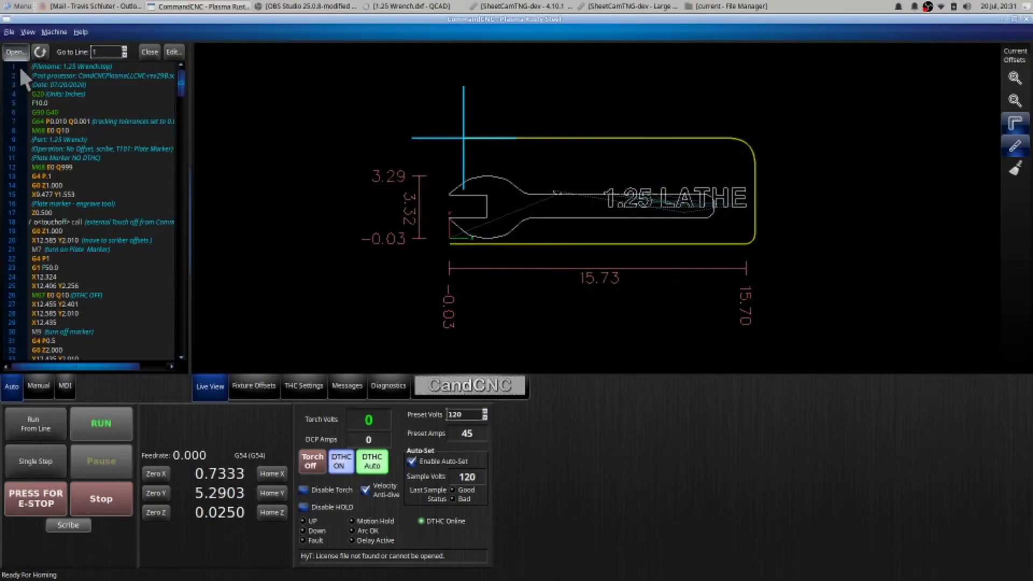
{"action": "left_click", "coordinate": [15, 52]}
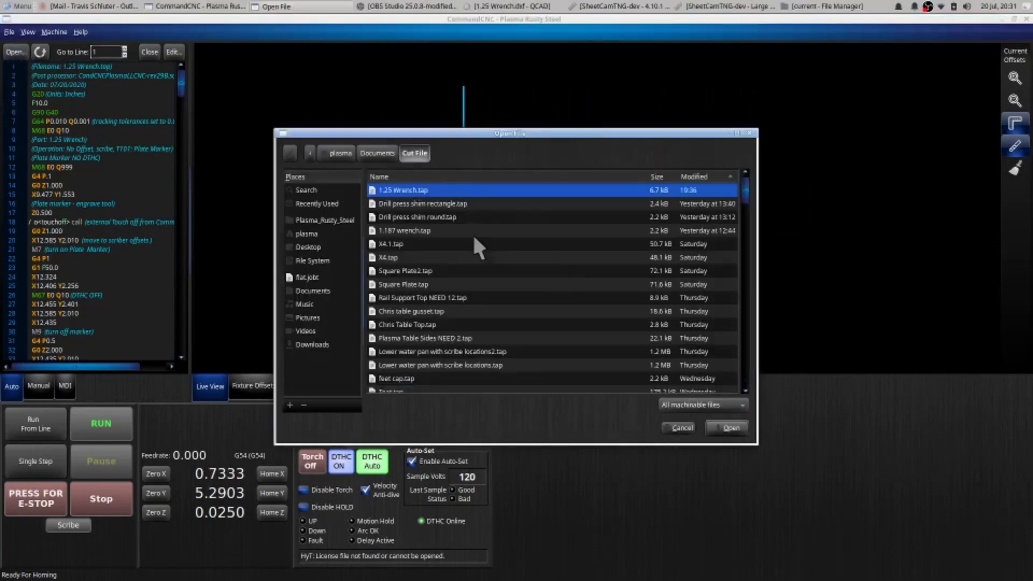
- Load 'Lower water pan with scribe locations2.tap' from the Cut File folder
{"action": "double_click", "coordinate": [513, 350]}
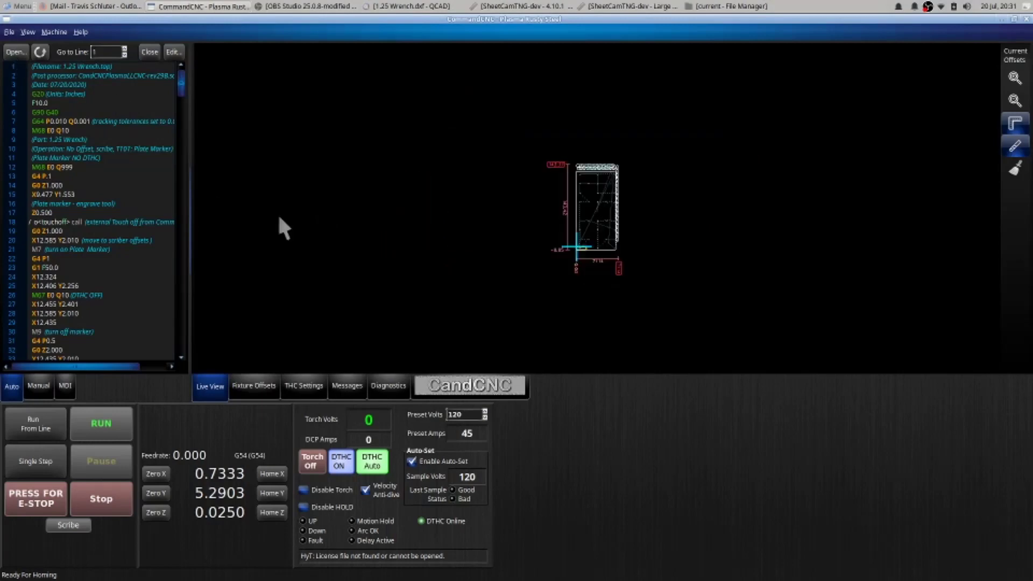
{"action": "key", "text": "ctrl+o"}
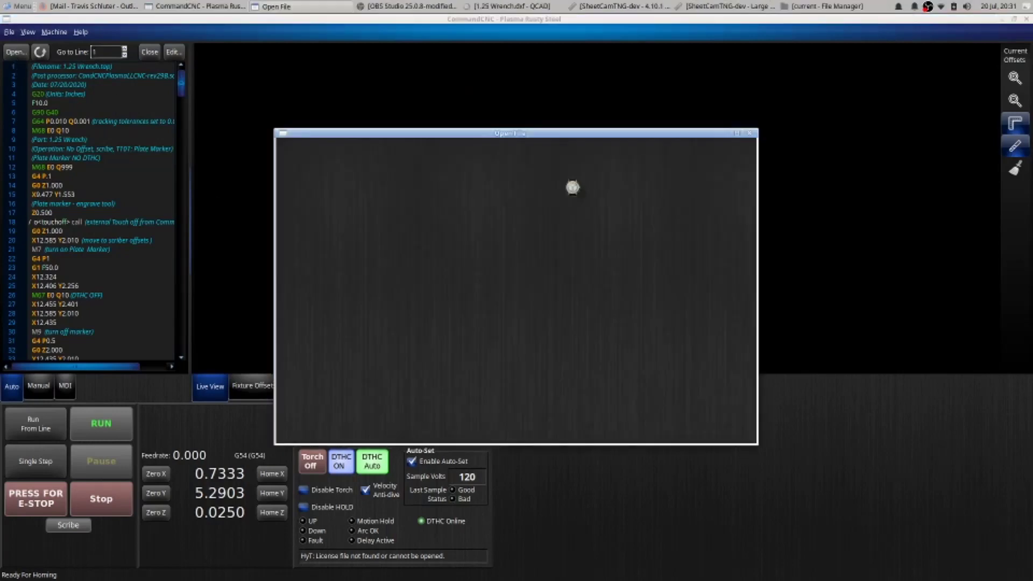
{"action": "key", "text": "Escape"}
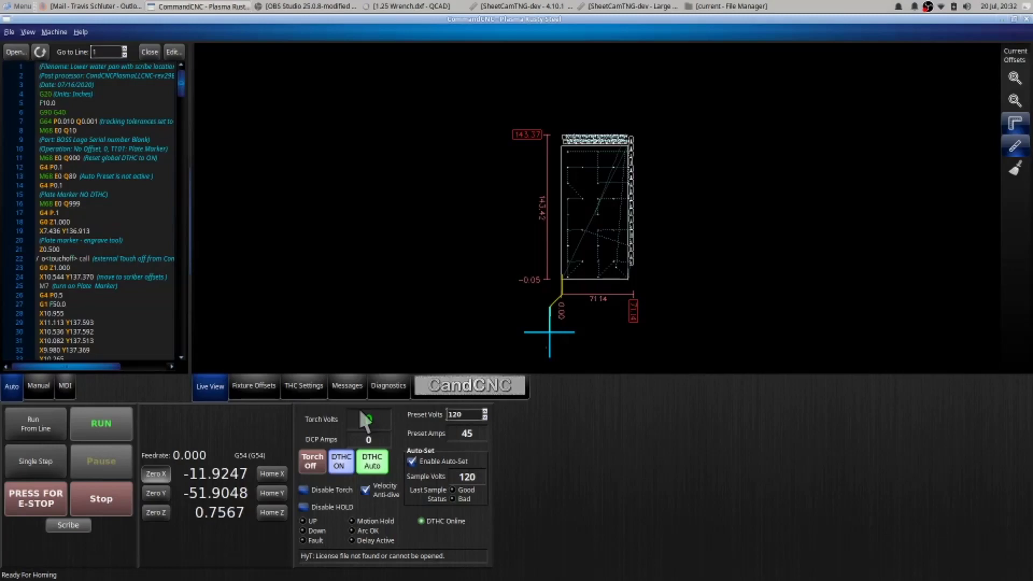
{"action": "scroll", "coordinate": [621, 297], "scroll_direction": "down", "scroll_amount": 2}
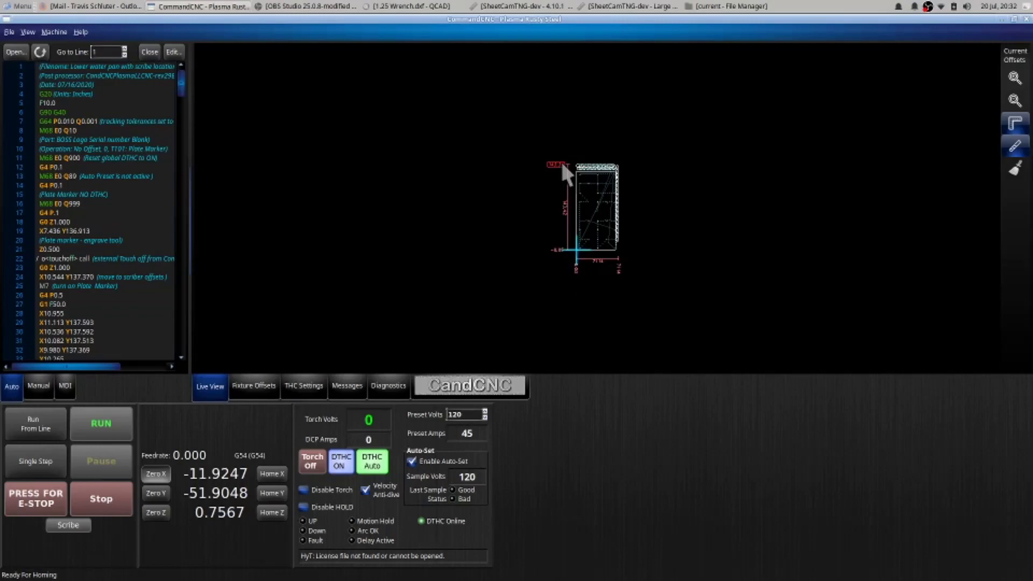
- Zero the Y work coordinate so both X and Y DROs read 0.0000
{"action": "scroll", "coordinate": [560, 159], "scroll_direction": "up", "scroll_amount": 3}
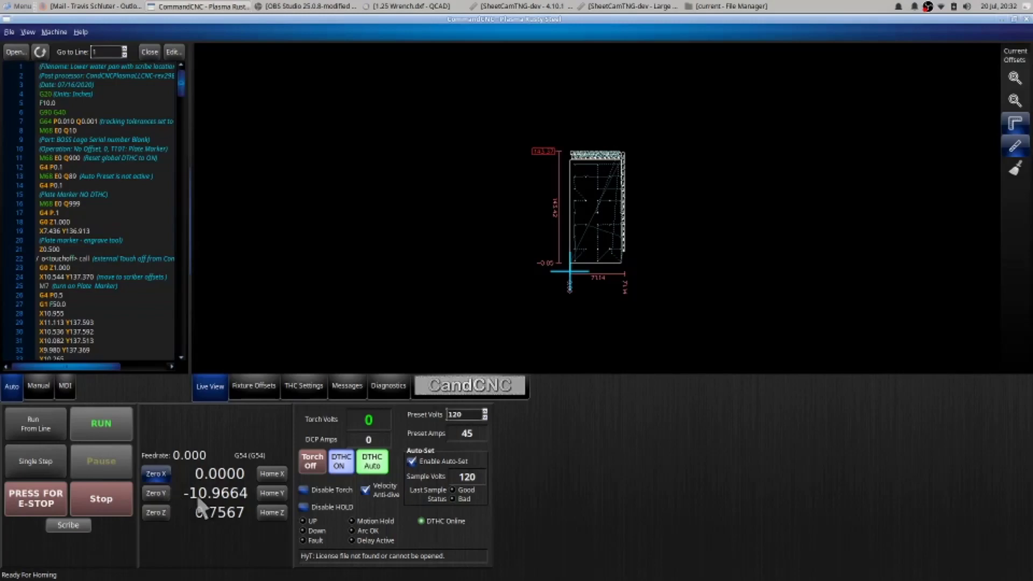
{"action": "left_click", "coordinate": [157, 492]}
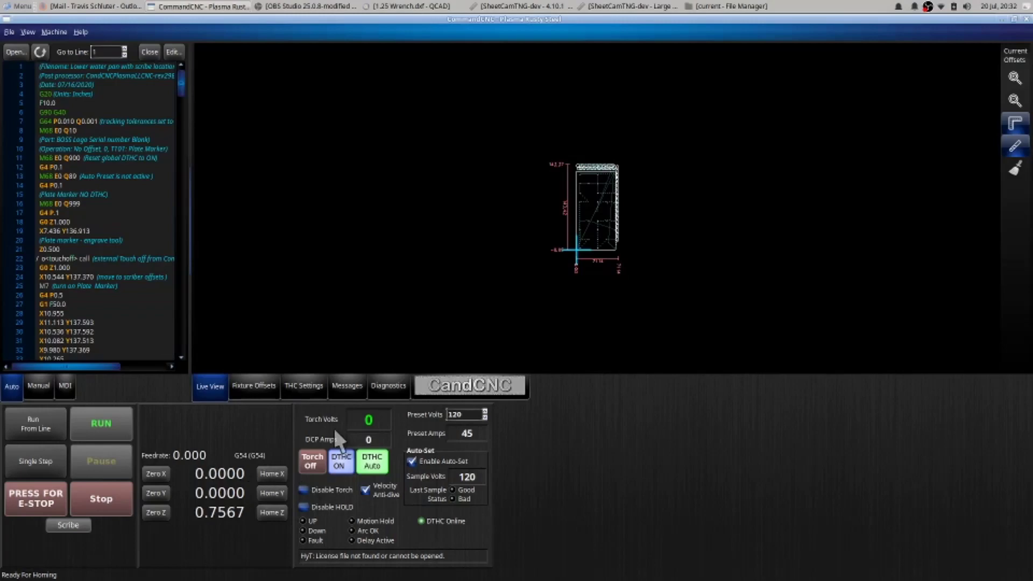
{"action": "left_click", "coordinate": [37, 386]}
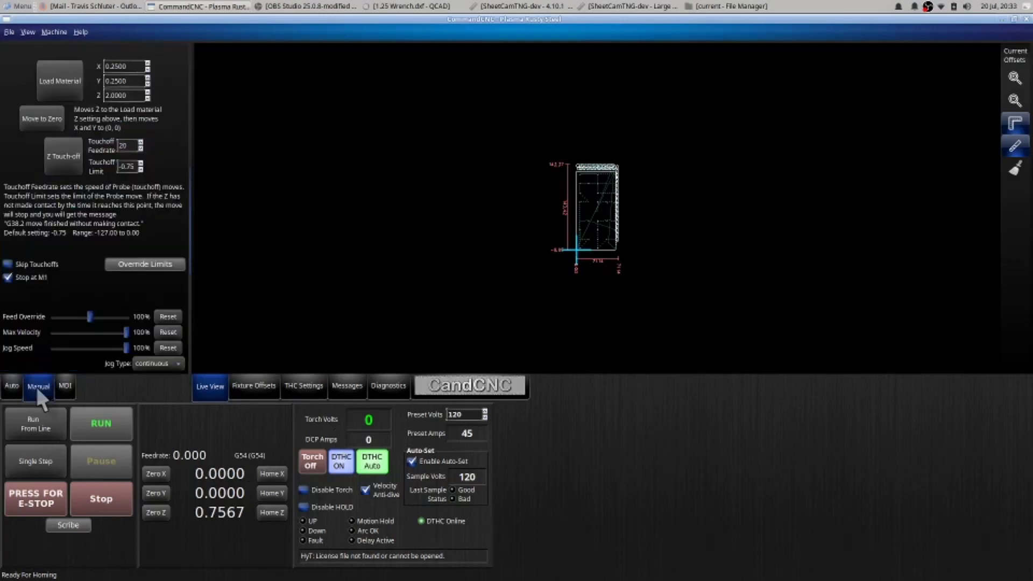
{"action": "left_click_drag", "start_coordinate": [90, 317], "coordinate": [83, 317]}
{"action": "left_click_drag", "start_coordinate": [81, 317], "coordinate": [101, 321]}
{"action": "left_click_drag", "start_coordinate": [90, 317], "coordinate": [90, 317]}
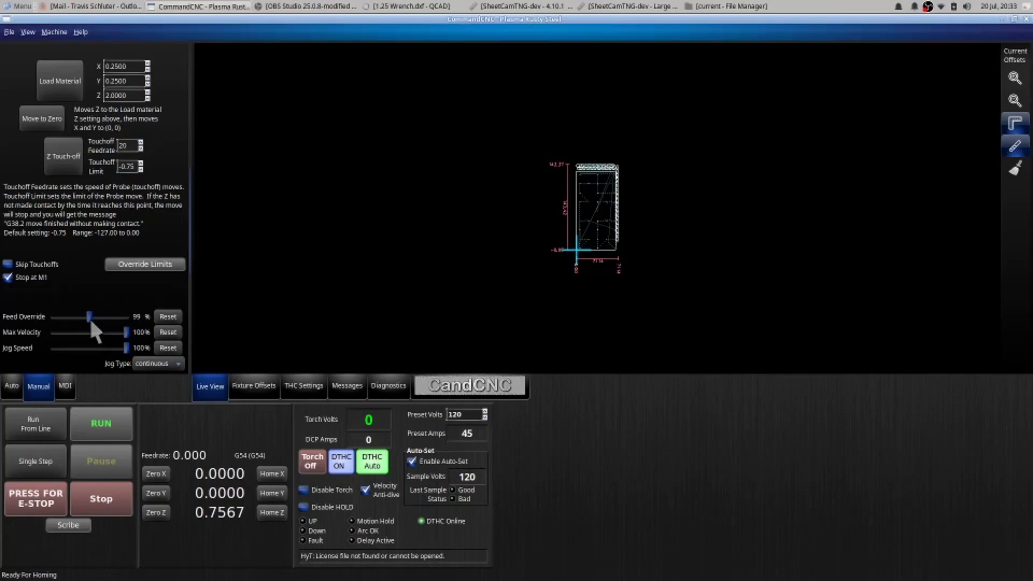
{"action": "left_click", "coordinate": [166, 312]}
{"action": "left_click_drag", "start_coordinate": [75, 349], "coordinate": [58, 350]}
{"action": "key", "text": "Up"}
{"action": "key", "text": "Right"}
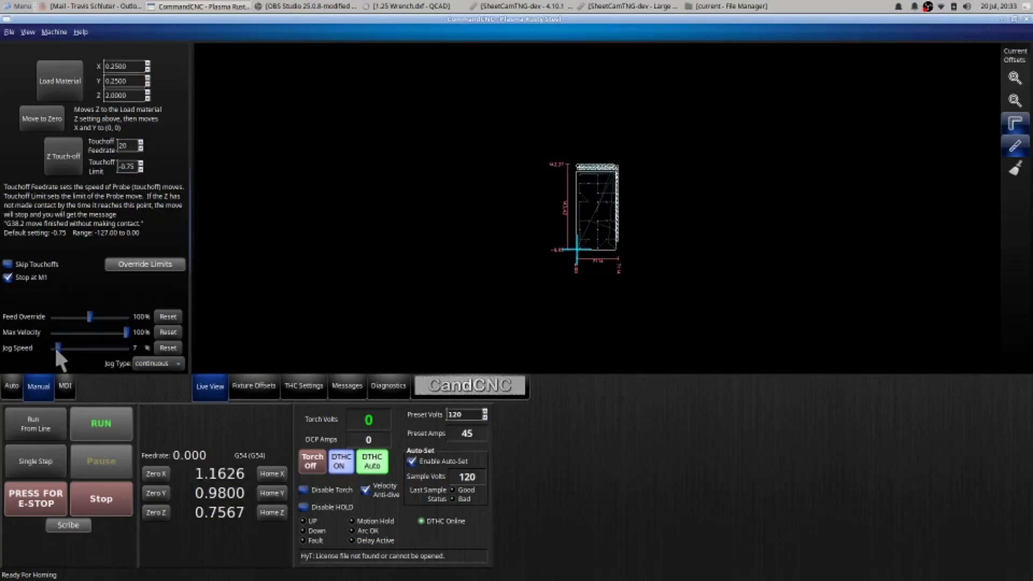
{"action": "left_click_drag", "start_coordinate": [58, 348], "coordinate": [64, 348]}
{"action": "key", "text": "Right"}
{"action": "left_click_drag", "start_coordinate": [64, 348], "coordinate": [80, 347]}
{"action": "key", "text": "Right"}
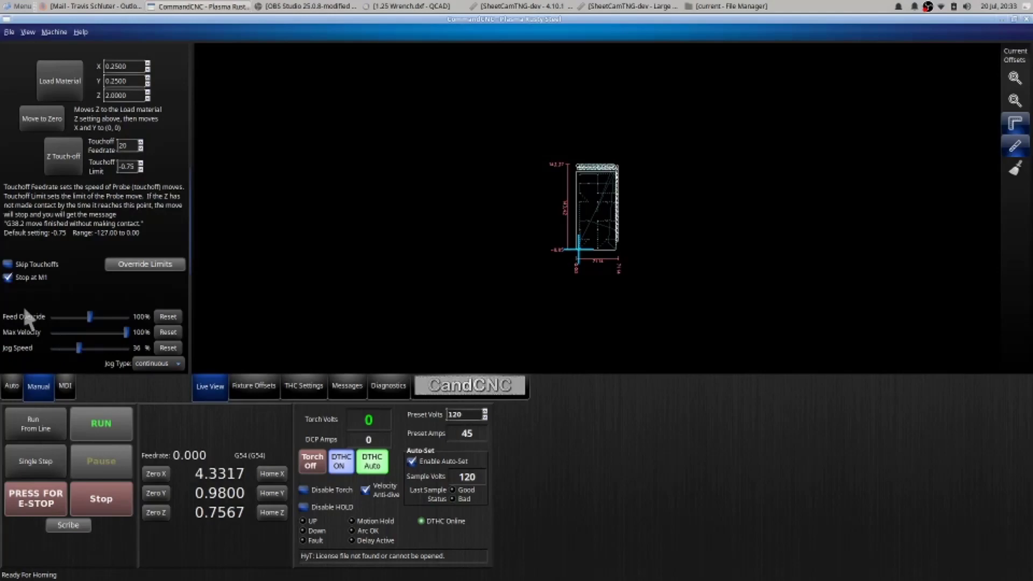
- Keep Stop at M1 enabled and run Load Material, raising Z to 2.0000
{"action": "left_click", "coordinate": [7, 276]}
{"action": "left_click", "coordinate": [8, 277]}
{"action": "left_click", "coordinate": [61, 85]}
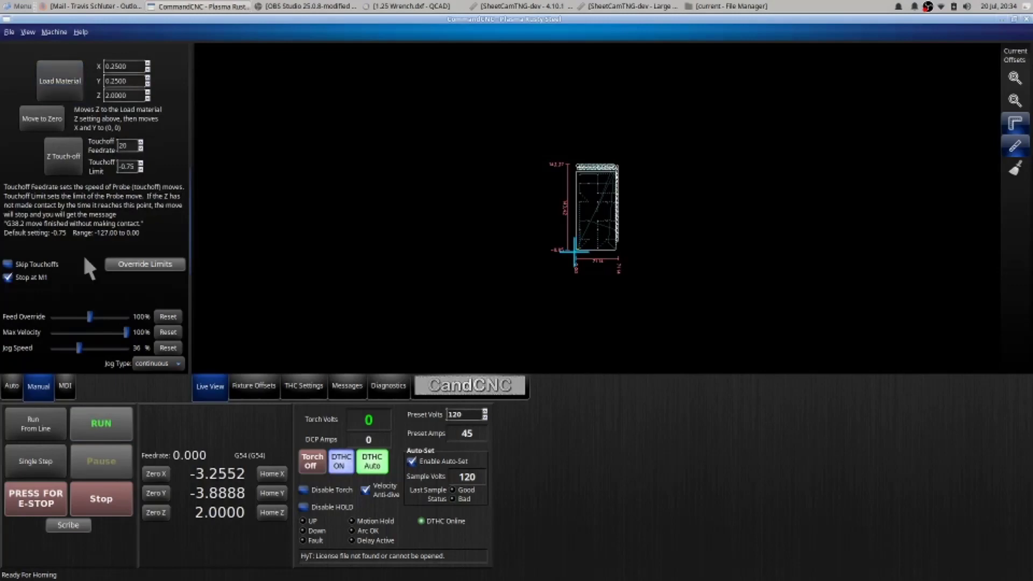
- Rerun 'g1 x0 y0 f500' from MDI history, then move the torch to X 2.7870, Y 3.9720
{"action": "left_click", "coordinate": [65, 385]}
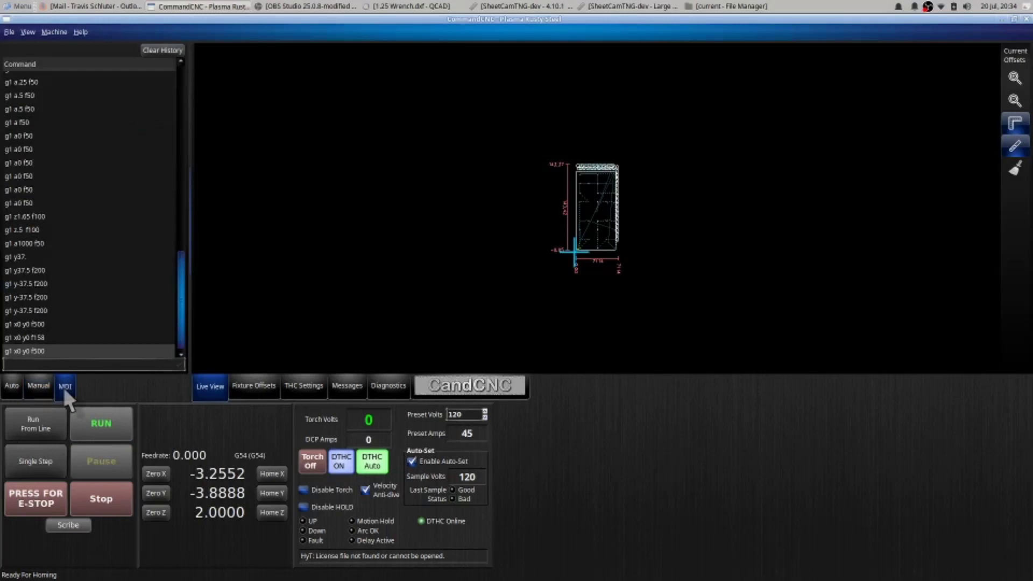
{"action": "double_click", "coordinate": [69, 351]}
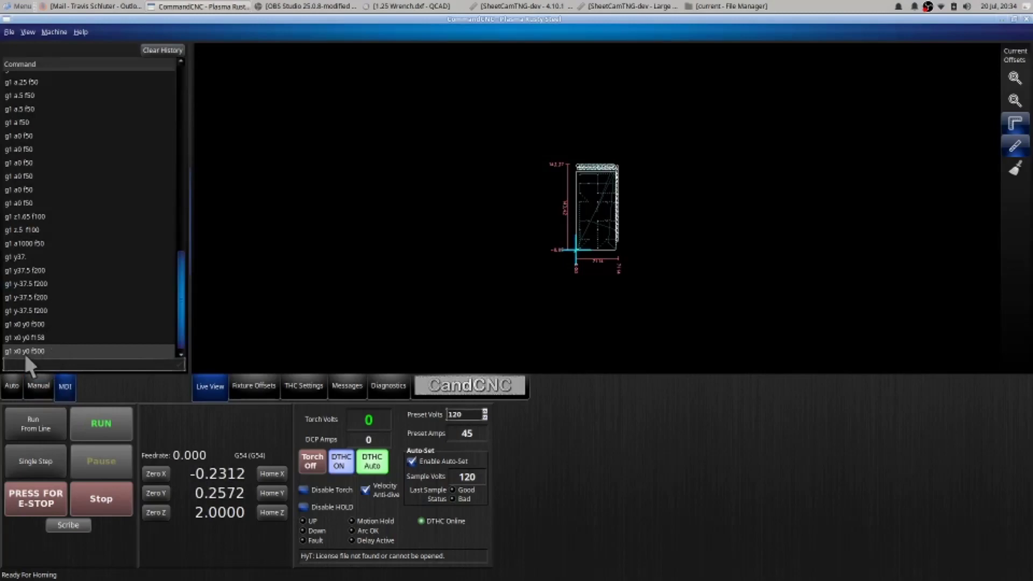
{"action": "left_click", "coordinate": [25, 353]}
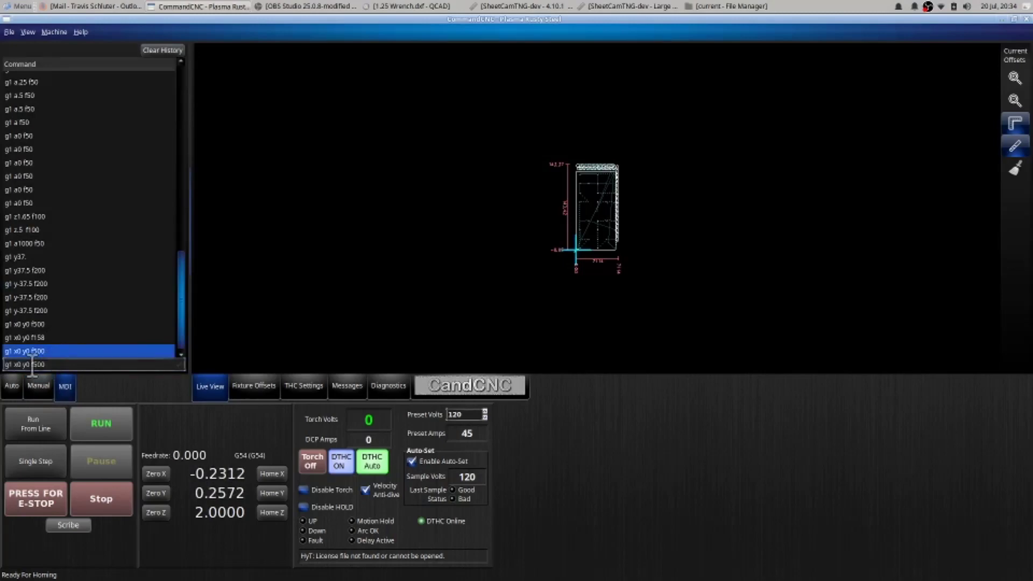
{"action": "key", "text": "Return"}
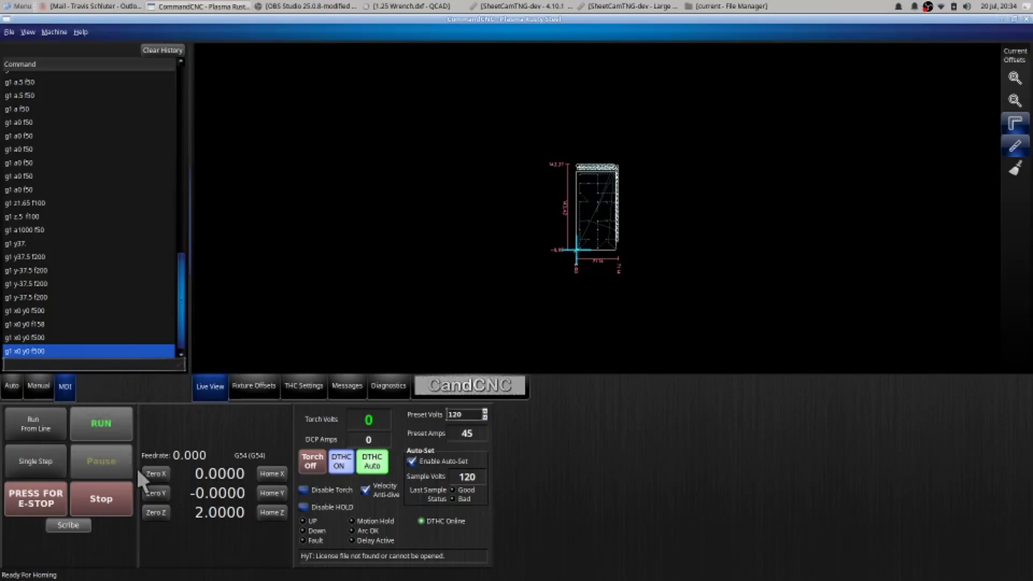
{"action": "left_click", "coordinate": [77, 410]}
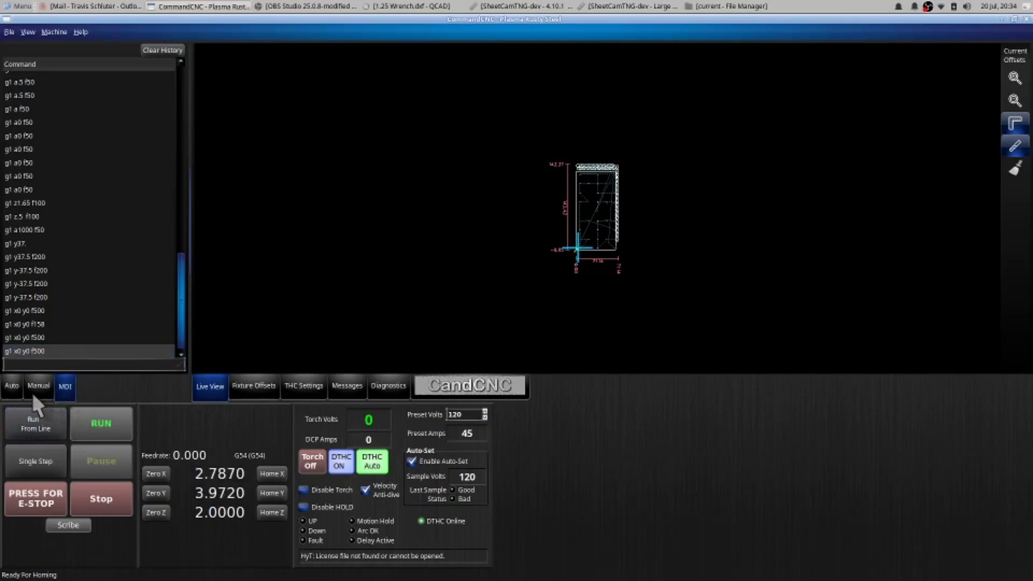
- Show the loaded program listing with the marker moved up to line 15
{"action": "left_click", "coordinate": [13, 387]}
{"action": "left_click", "coordinate": [69, 230]}
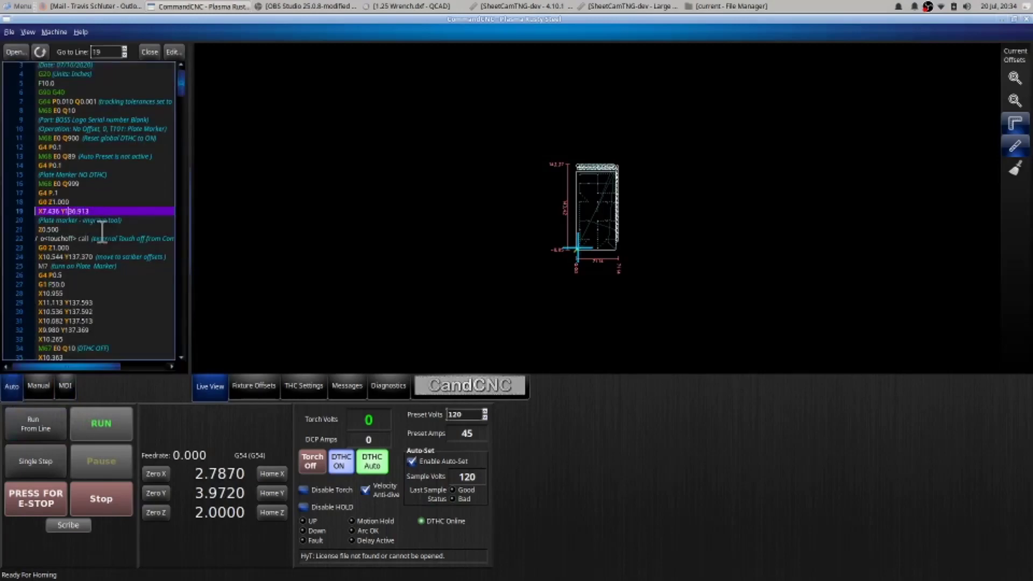
{"action": "key", "text": "Up"}
{"action": "key", "text": "Up"}
{"action": "key", "text": "Up"}
{"action": "key", "text": "Up"}
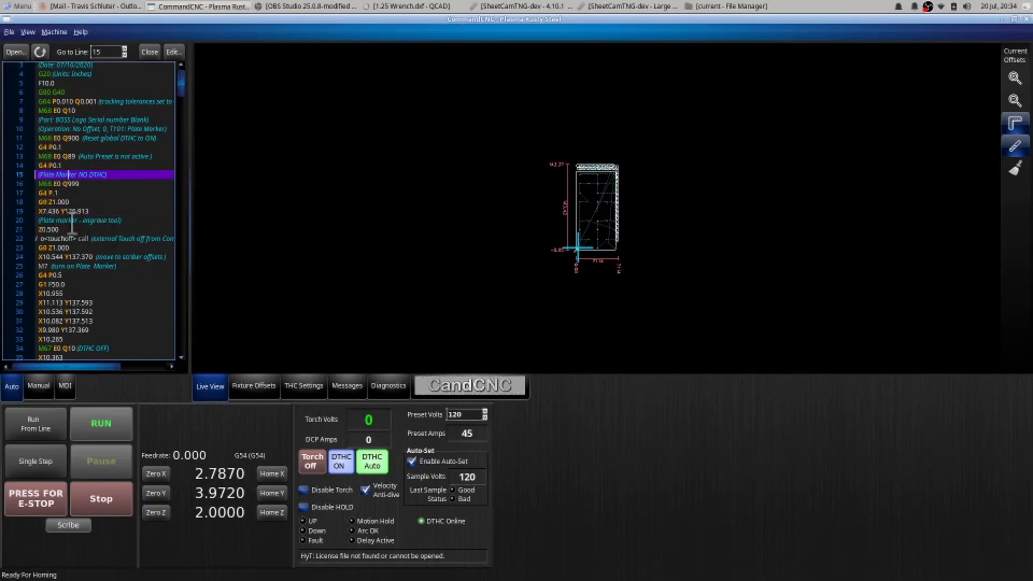
- Jog the torch +Y to 5.8110 and show the input/output diagnostics
{"action": "left_click", "coordinate": [11, 392]}
{"action": "key", "text": "Up"}
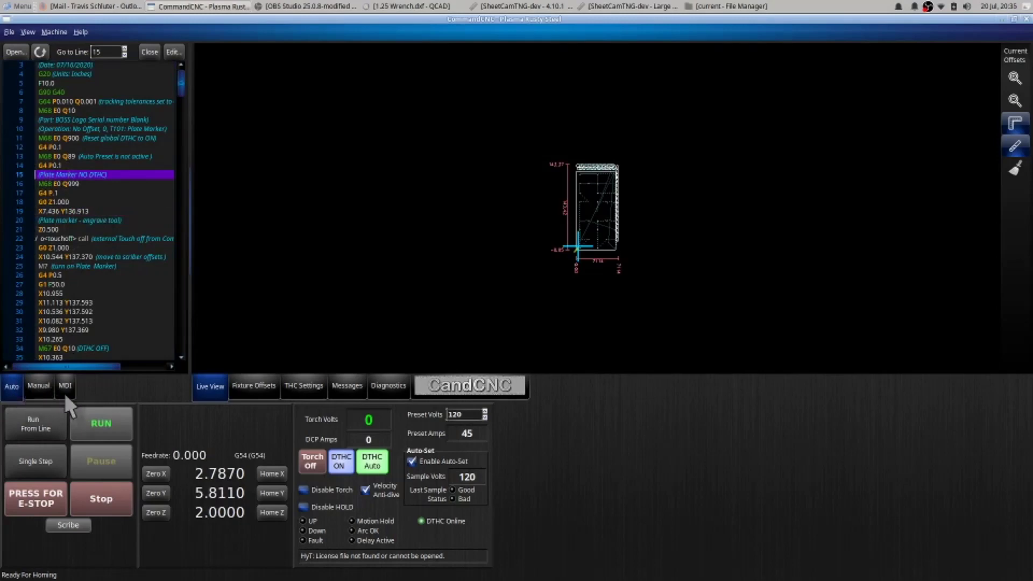
{"action": "left_click", "coordinate": [388, 385]}
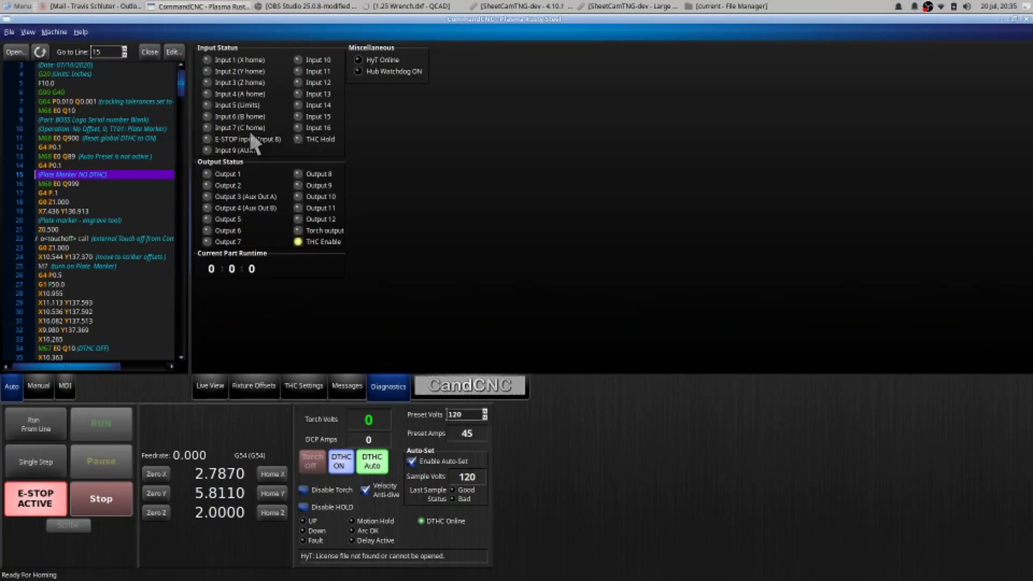
- Release the E-stop, set DTHC to Manual, and toggle DTHC off then back on
{"action": "left_click", "coordinate": [58, 502]}
{"action": "left_click", "coordinate": [35, 502]}
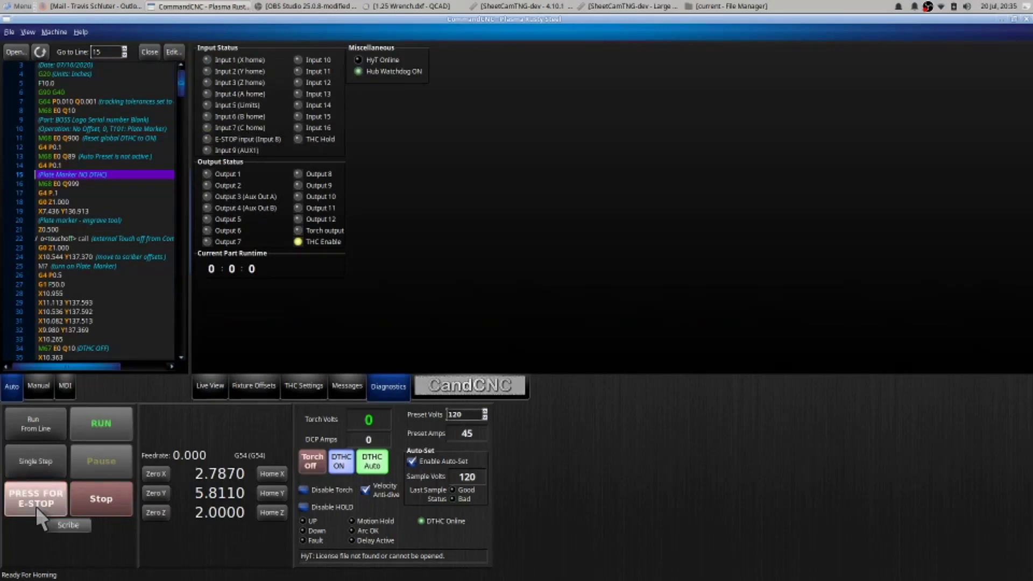
{"action": "left_click", "coordinate": [377, 469]}
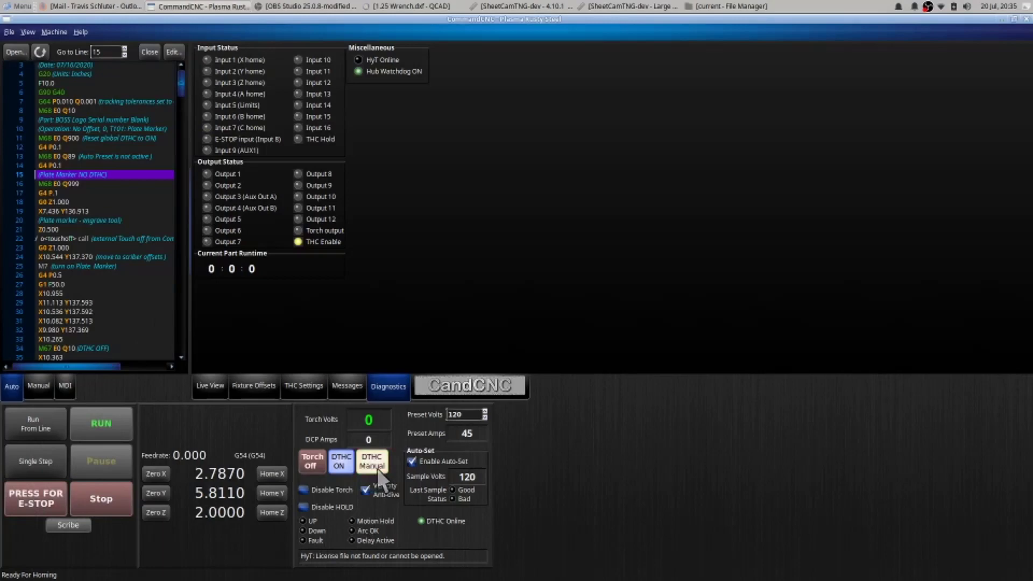
{"action": "left_click", "coordinate": [341, 467]}
{"action": "left_click", "coordinate": [343, 468]}
- Review the Messages log, THC Settings and G54 Fixture Offsets, then return to Live View
{"action": "left_click", "coordinate": [354, 394]}
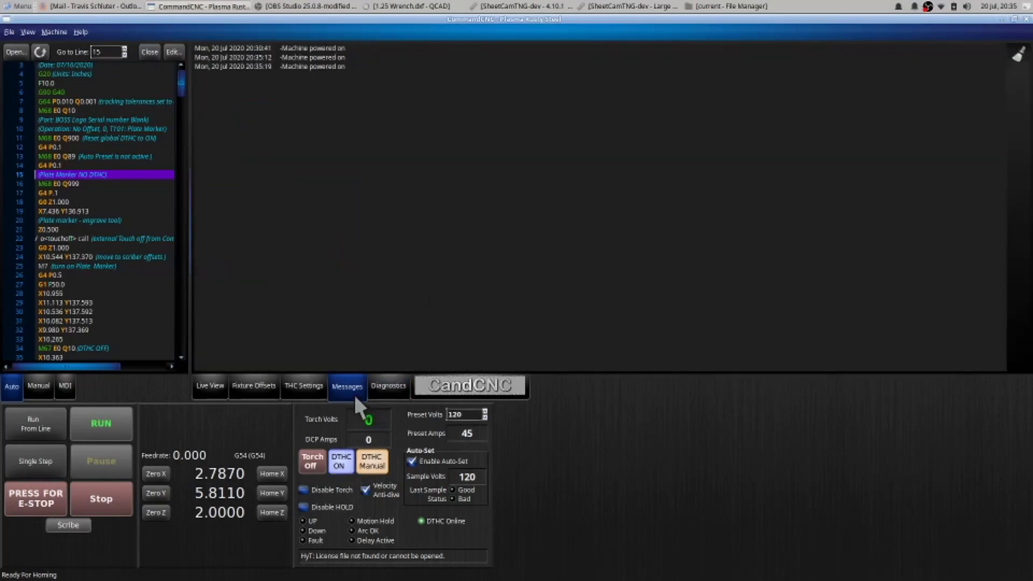
{"action": "left_click_drag", "start_coordinate": [349, 66], "coordinate": [305, 56]}
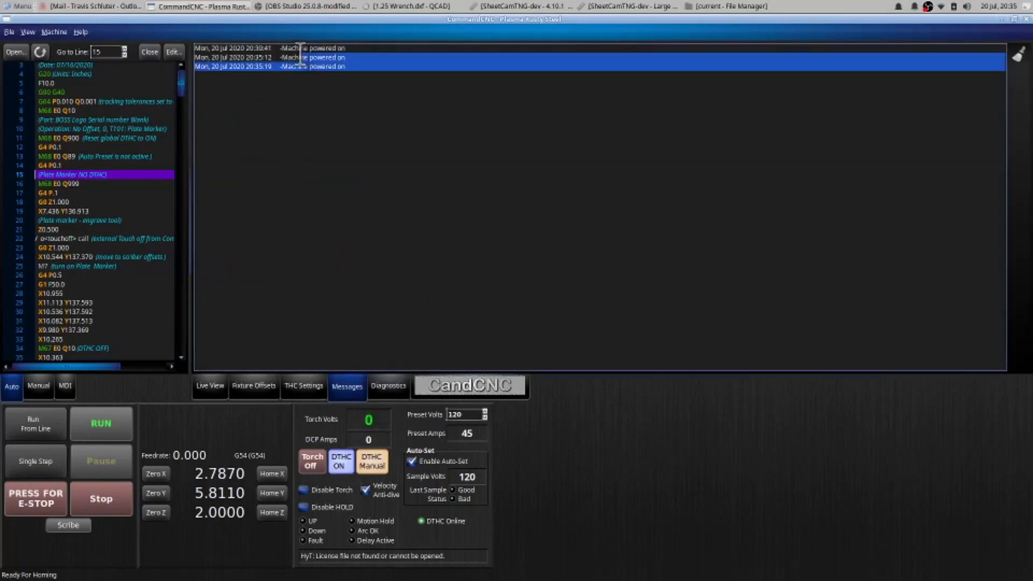
{"action": "left_click", "coordinate": [310, 389]}
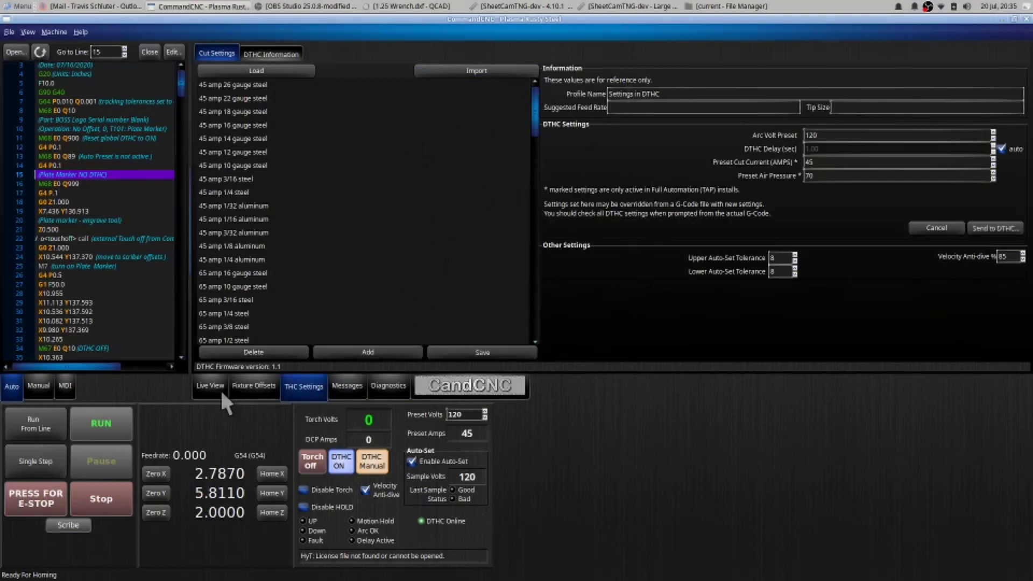
{"action": "left_click", "coordinate": [255, 388]}
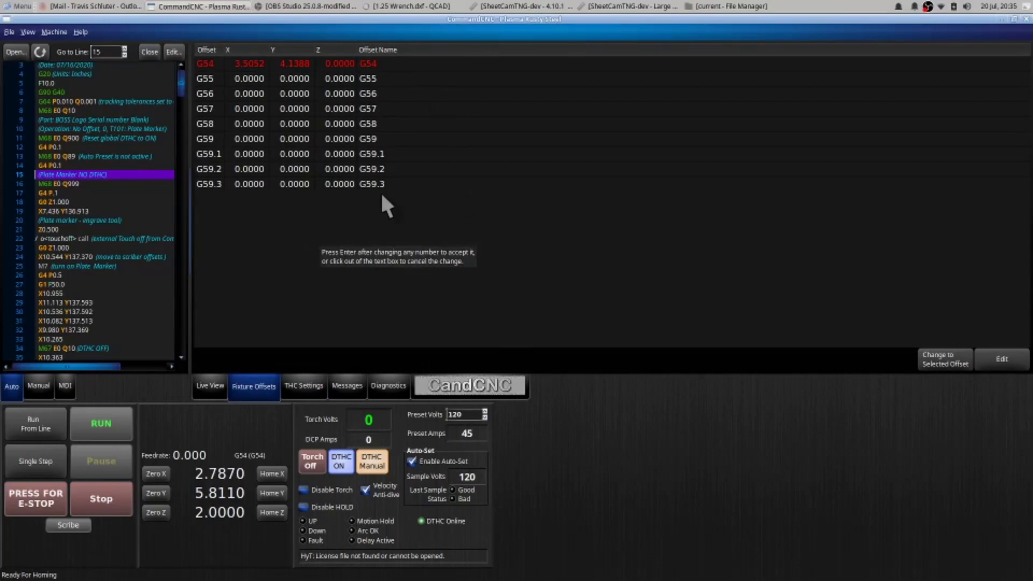
{"action": "left_click", "coordinate": [213, 388]}
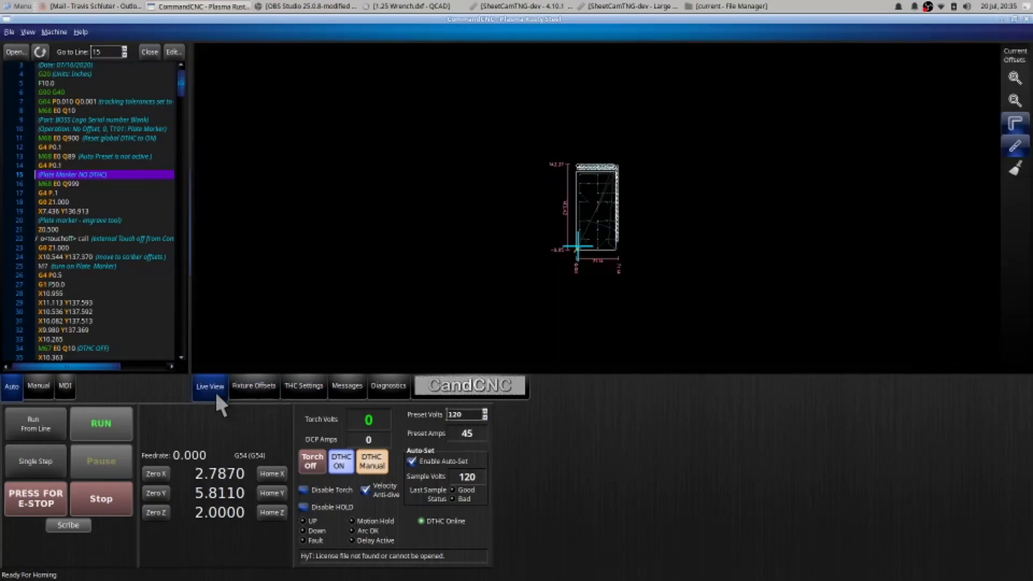